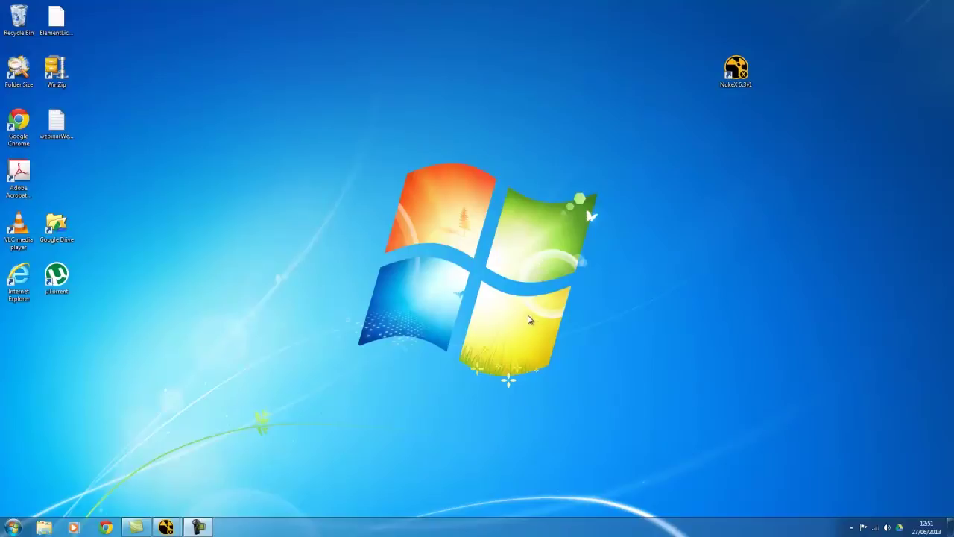
Open Wacom Tablet Properties from the Start menu and reset the pen buttons to Default
{"action": "left_click", "coordinate": [15, 528]}
{"action": "left_click", "coordinate": [46, 483]}
{"action": "scroll", "coordinate": [75, 387], "scroll_direction": "down", "scroll_amount": 5}
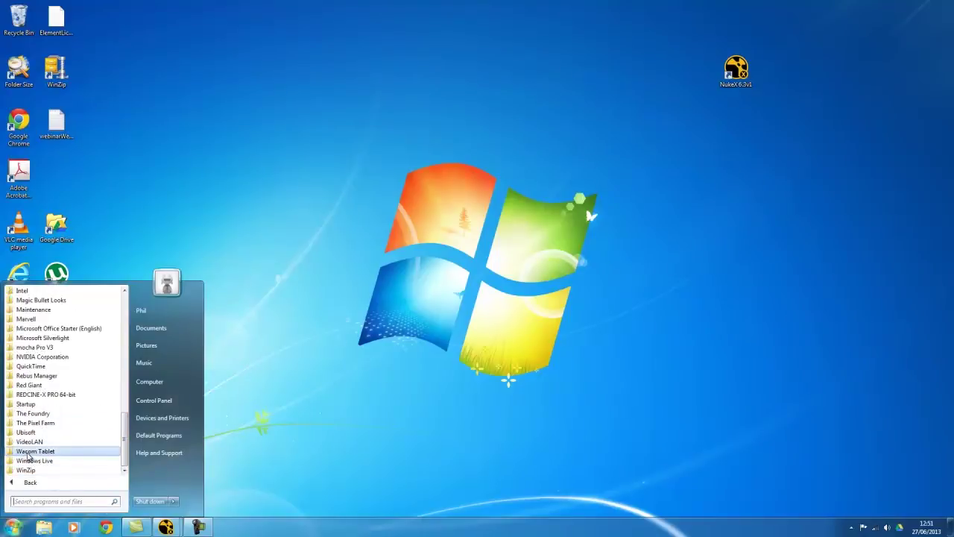
{"action": "left_click", "coordinate": [27, 454]}
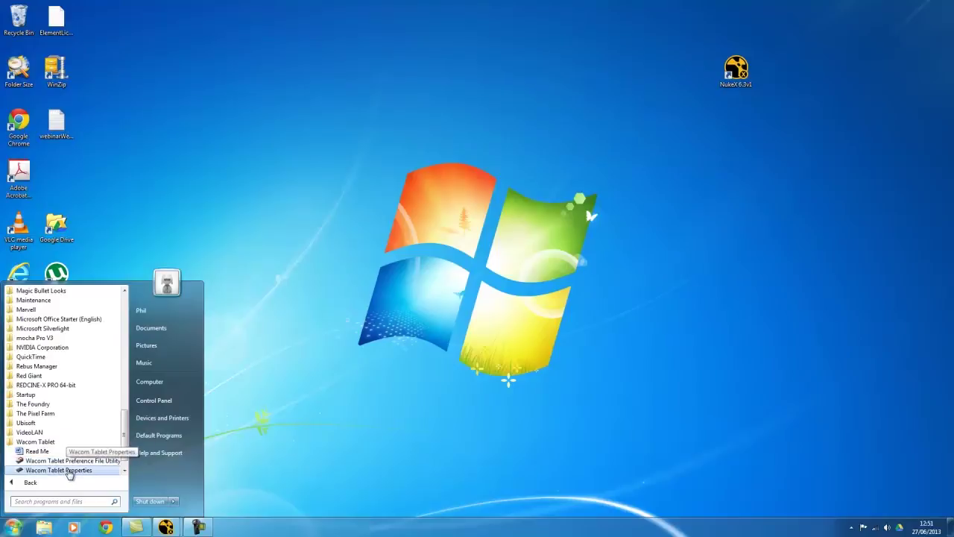
{"action": "left_click", "coordinate": [71, 471]}
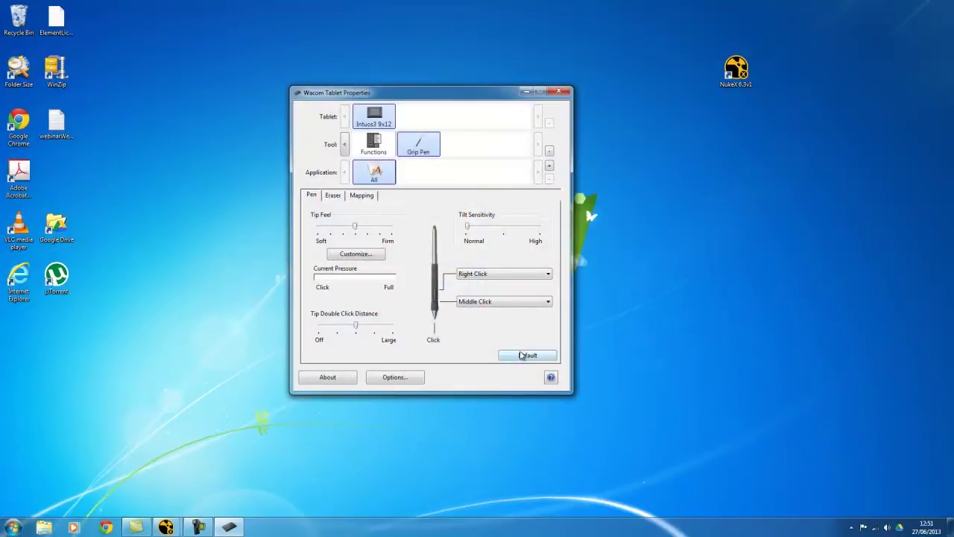
{"action": "left_click", "coordinate": [521, 358]}
Map the lower pen button to Middle Click and the upper pen button to Right Click
{"action": "left_click", "coordinate": [484, 304]}
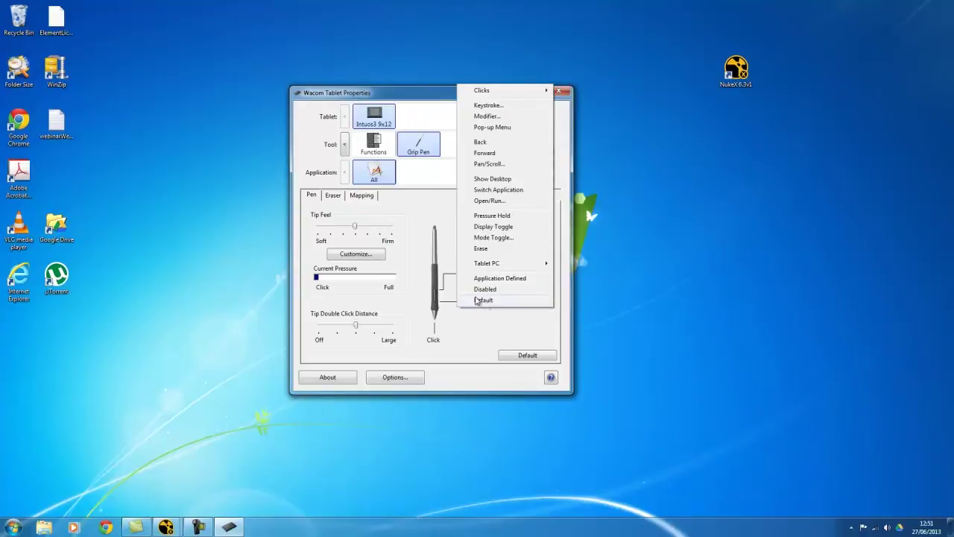
{"action": "mouse_move", "coordinate": [493, 91]}
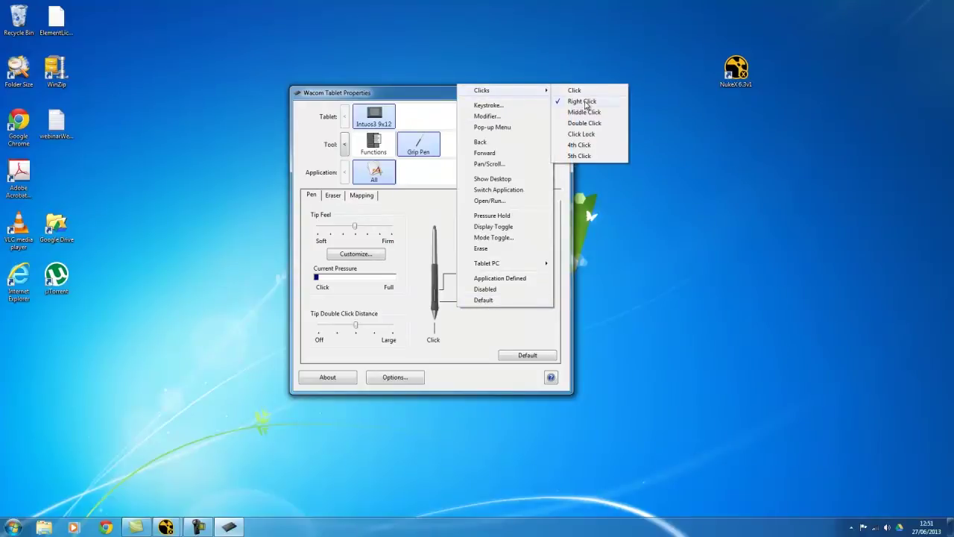
{"action": "left_click", "coordinate": [583, 112]}
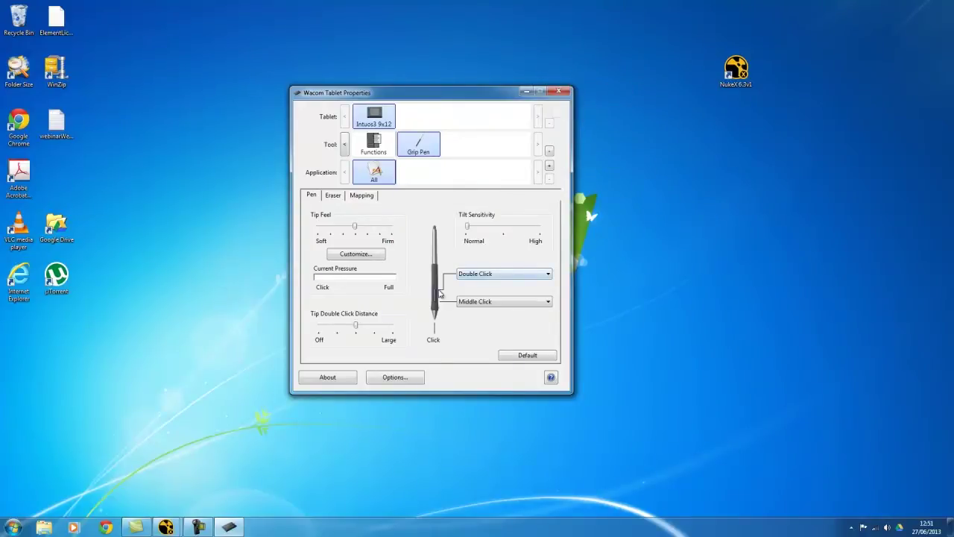
{"action": "left_click", "coordinate": [484, 275]}
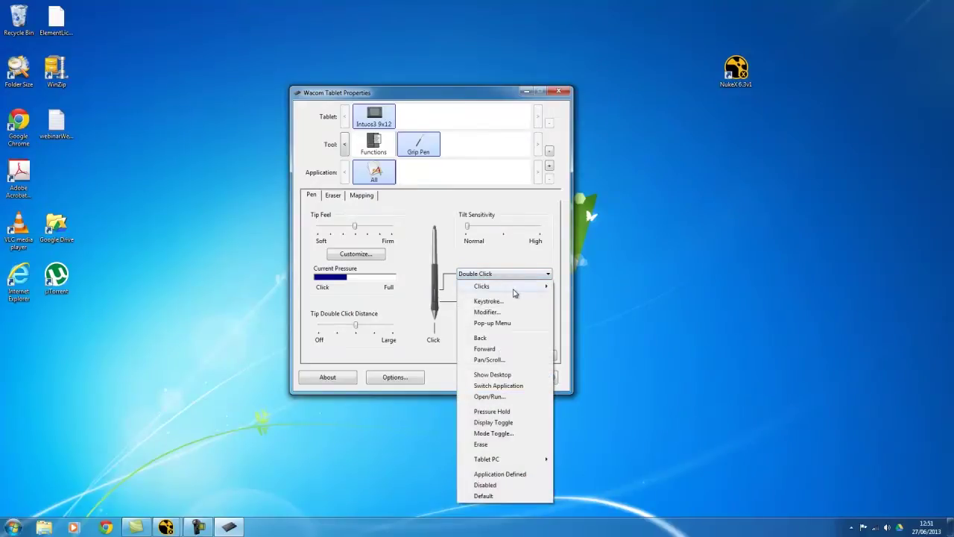
{"action": "mouse_move", "coordinate": [514, 291]}
{"action": "left_click", "coordinate": [583, 299]}
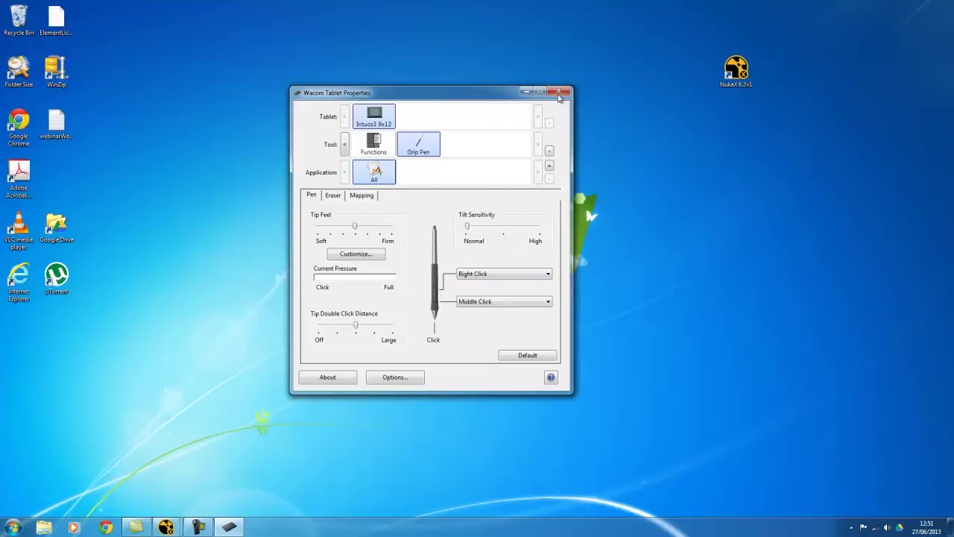
Close the tablet settings and create a desktop folder with the default name 'New folder'
{"action": "left_click", "coordinate": [560, 93]}
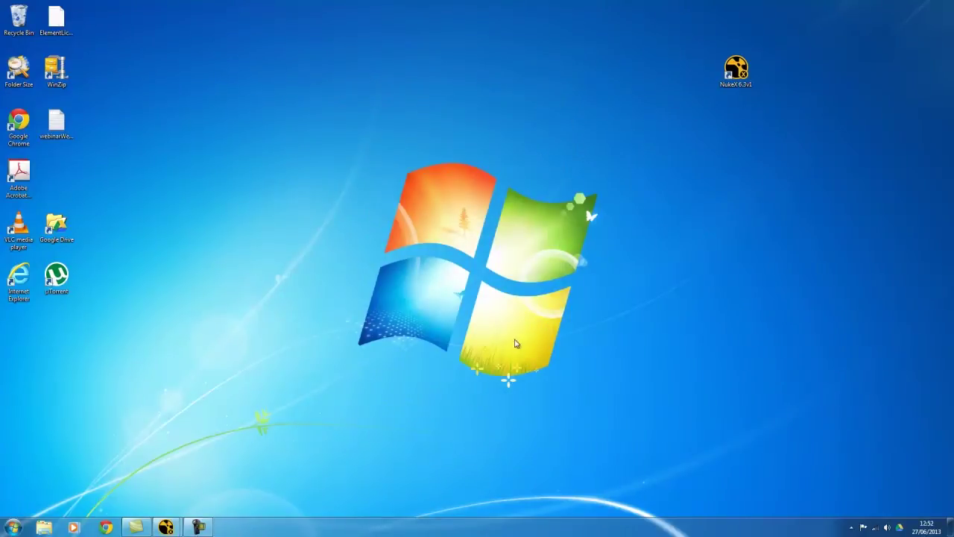
{"action": "right_click", "coordinate": [299, 204]}
{"action": "left_click", "coordinate": [282, 176]}
{"action": "right_click", "coordinate": [307, 161]}
{"action": "mouse_move", "coordinate": [394, 258]}
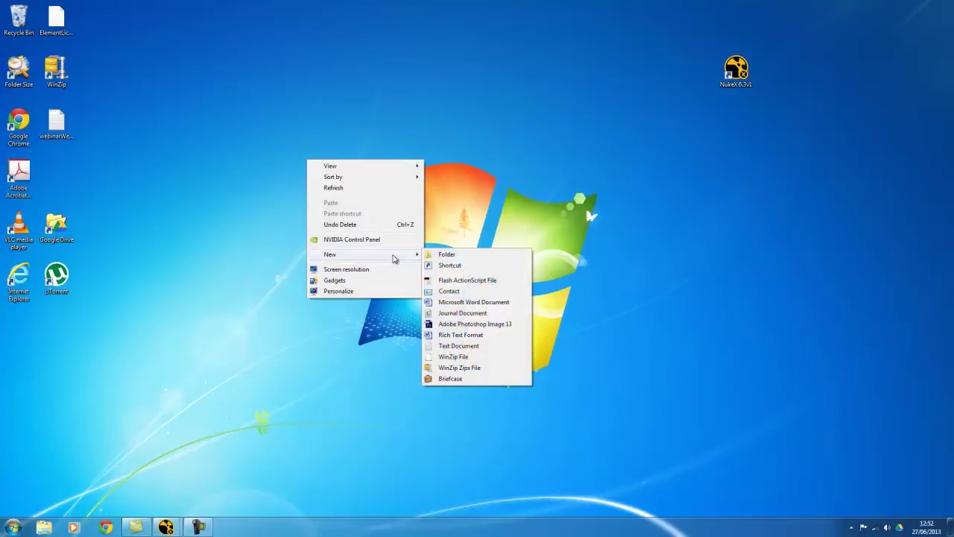
{"action": "left_click", "coordinate": [442, 255]}
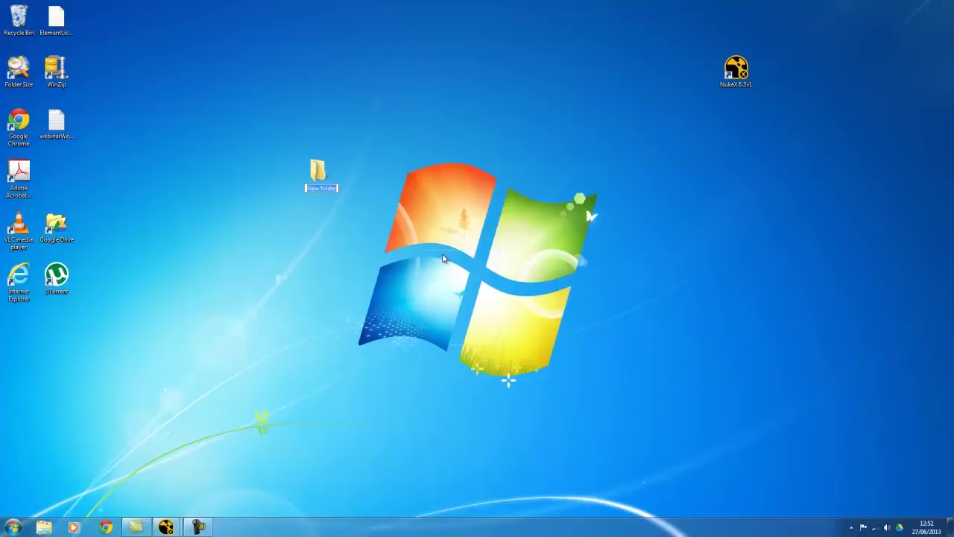
{"action": "left_click", "coordinate": [316, 176]}
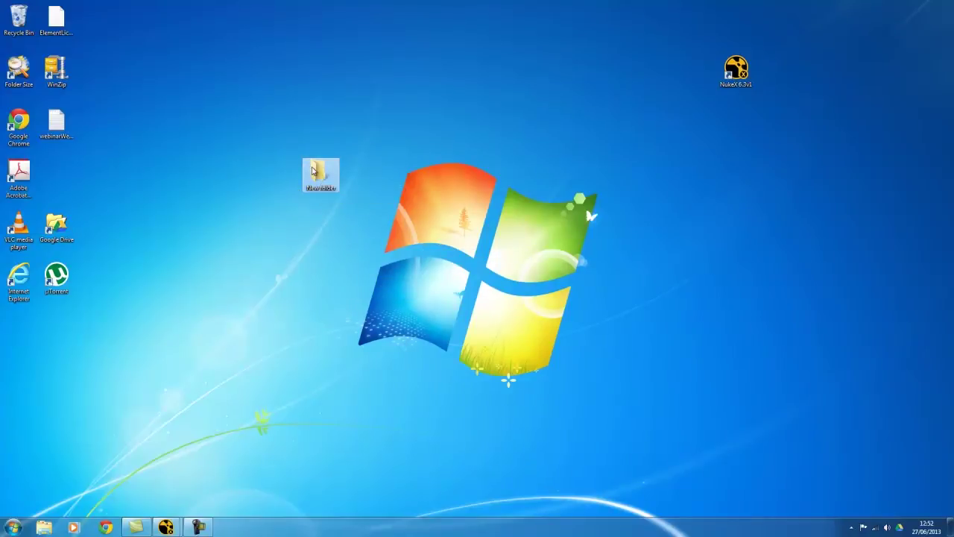
Open and close the empty New folder, then choose Delete on it
{"action": "double_click", "coordinate": [318, 174]}
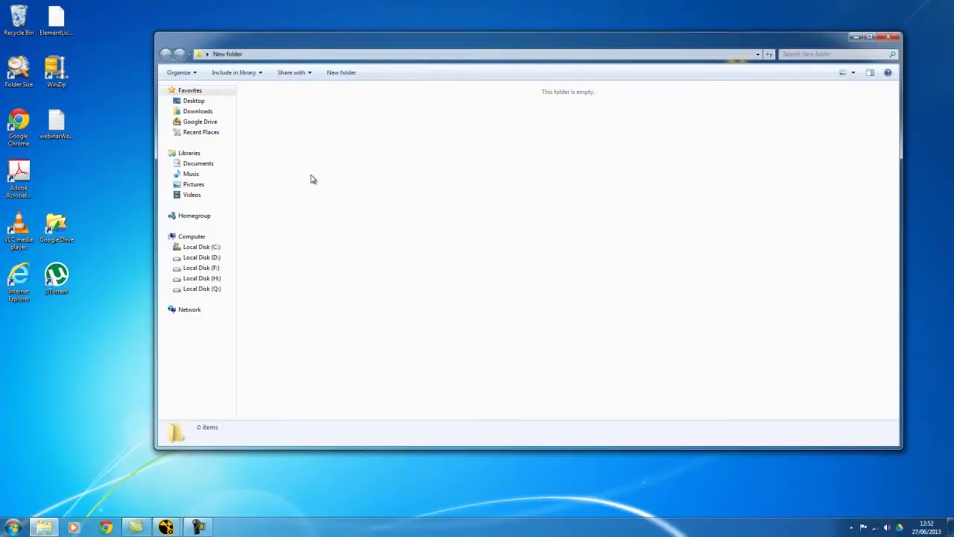
{"action": "left_click", "coordinate": [888, 36]}
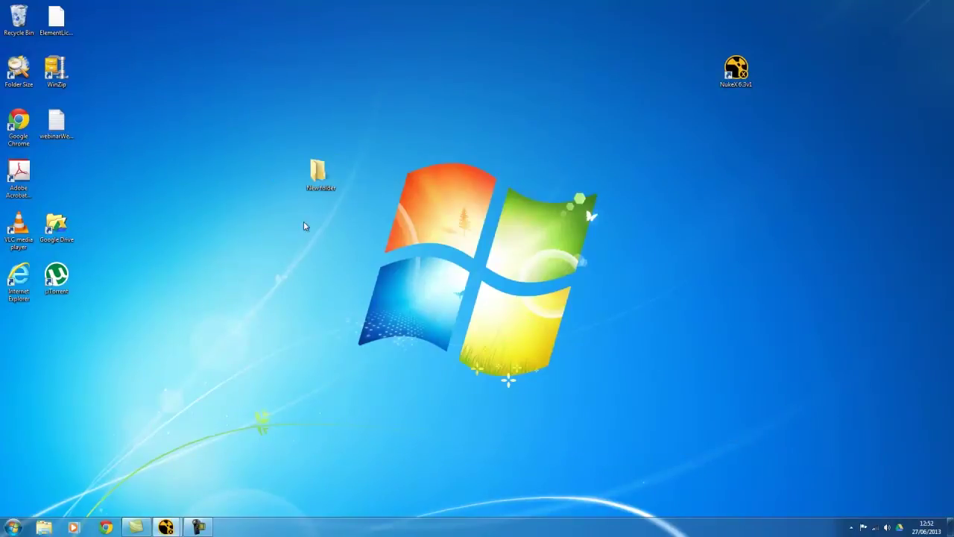
{"action": "right_click", "coordinate": [323, 175]}
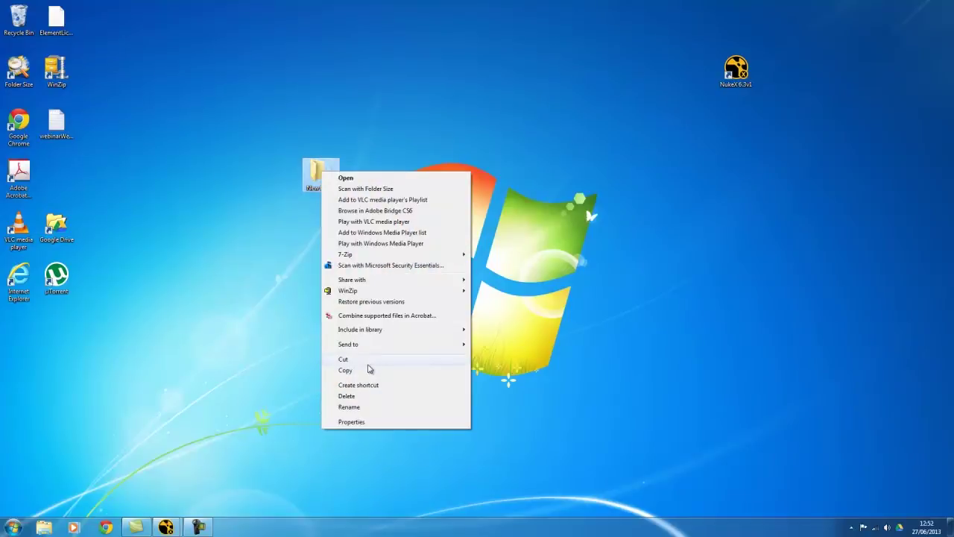
{"action": "left_click", "coordinate": [358, 396]}
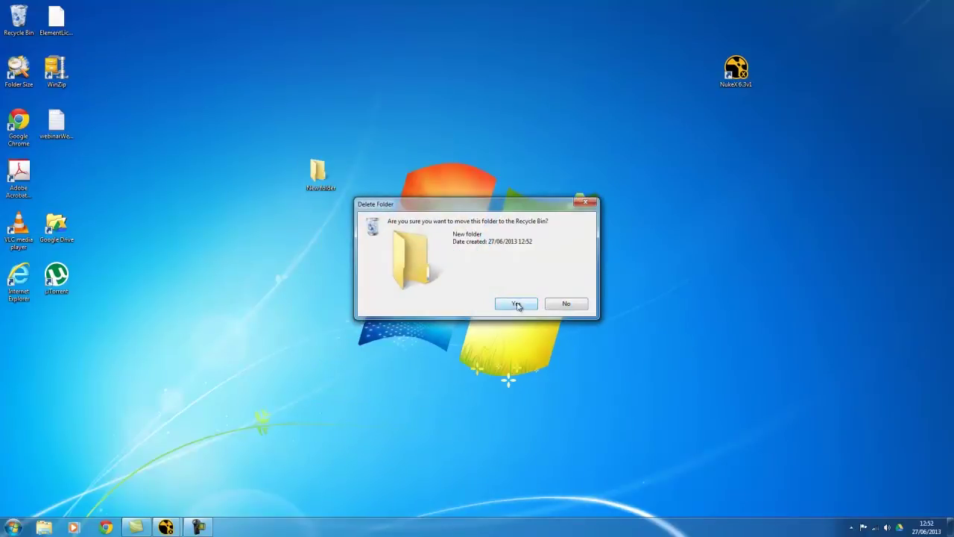
Confirm moving the folder to the Recycle Bin, then in NukeX maximise the Node Graph and box-select Read1
{"action": "left_click", "coordinate": [519, 306]}
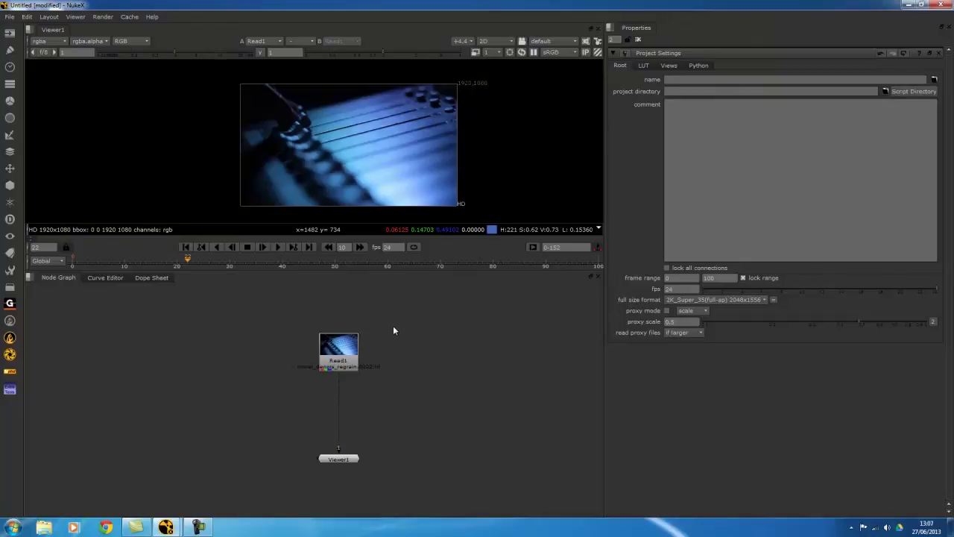
{"action": "key", "text": "space"}
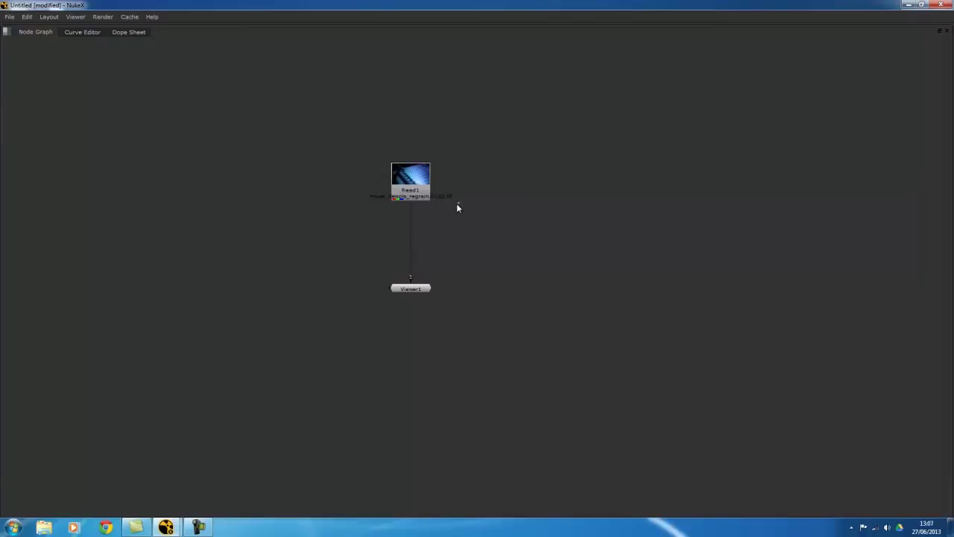
{"action": "left_click_drag", "start_coordinate": [426, 233], "coordinate": [230, 107]}
Add a Roto node to the script and draw a Bezier shape around the fingers in the maximised viewer
{"action": "key", "text": "shift+F1"}
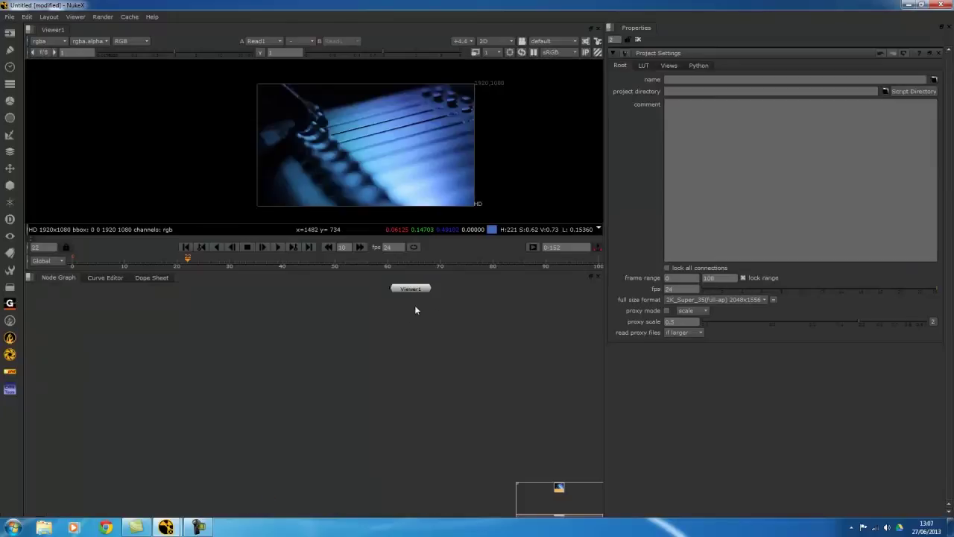
{"action": "left_click", "coordinate": [401, 387]}
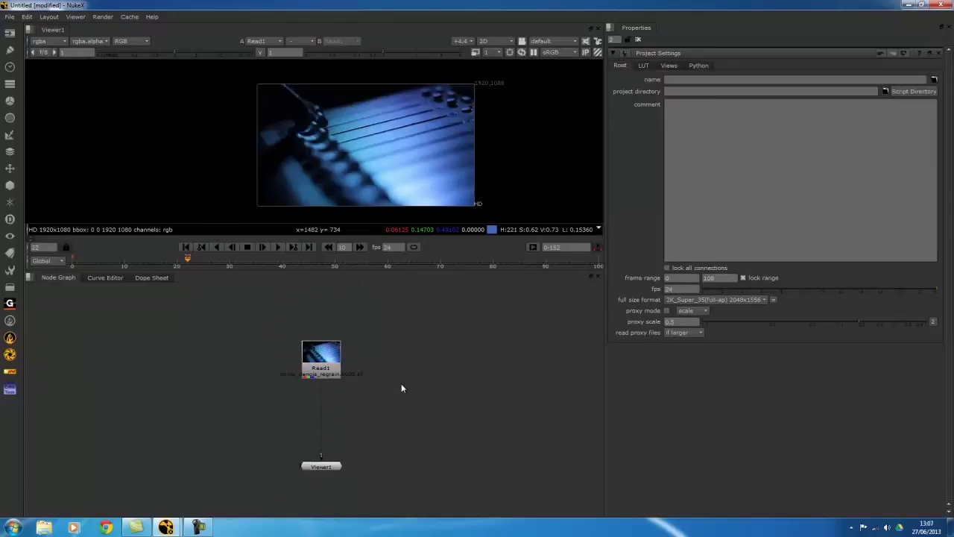
{"action": "key", "text": "o"}
{"action": "key", "text": "space"}
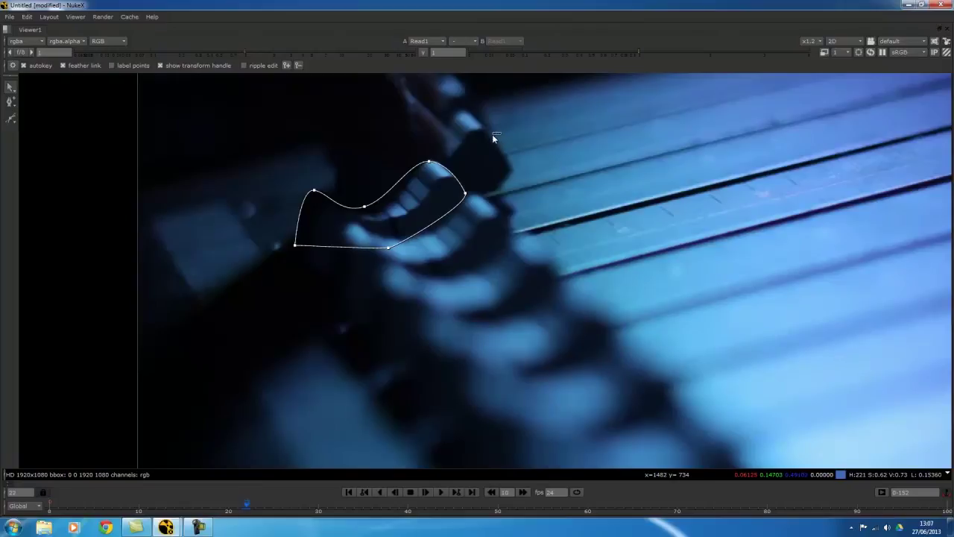
{"action": "left_click_drag", "start_coordinate": [452, 173], "coordinate": [391, 229]}
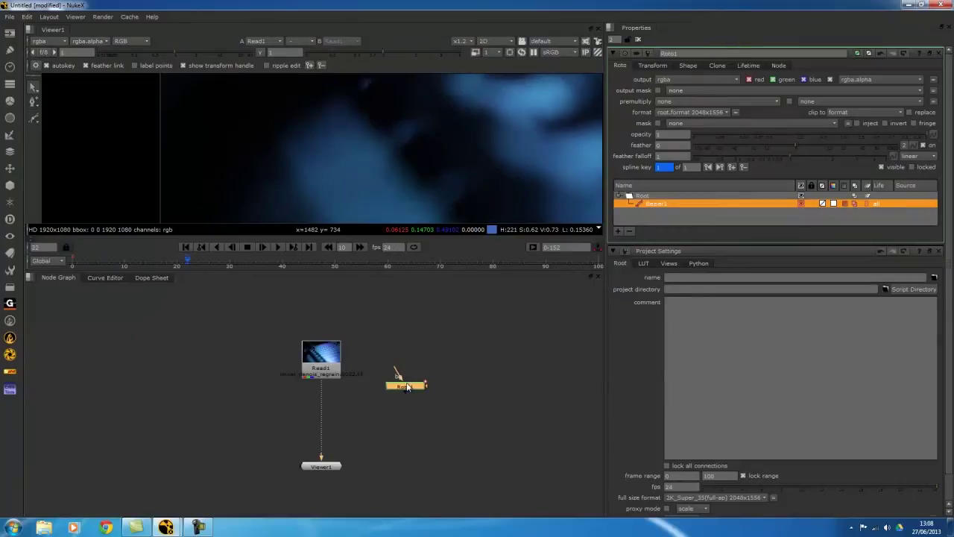
Delete the Roto1 node and zoom the viewer in to x2 on the mixer faders
{"action": "key", "text": "Delete"}
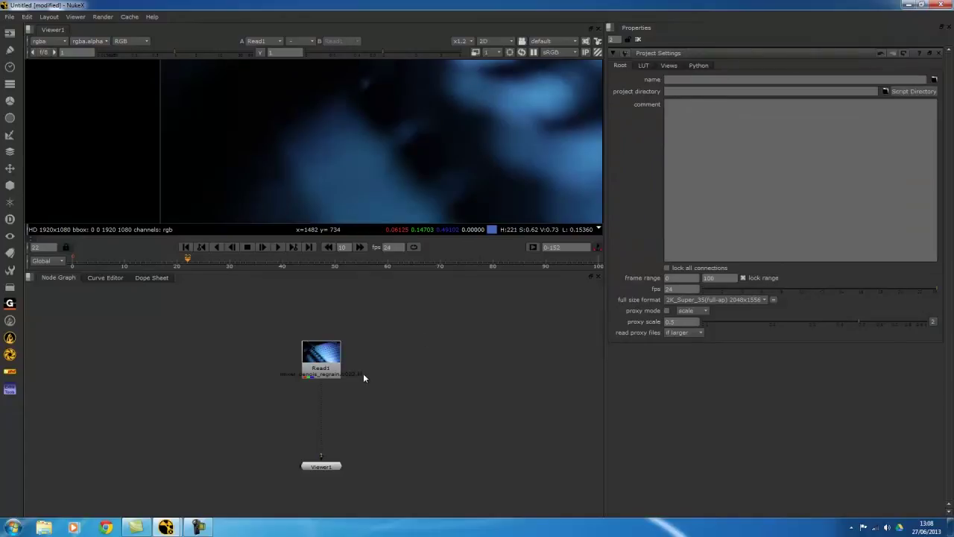
{"action": "middle_click_drag", "start_coordinate": [364, 378], "coordinate": [296, 367]}
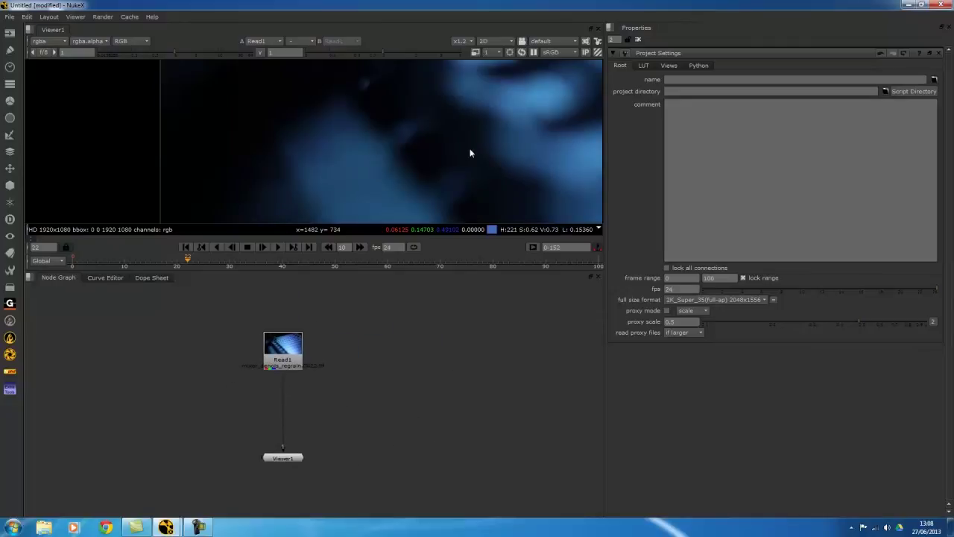
{"action": "scroll", "coordinate": [370, 175], "scroll_direction": "up", "scroll_amount": 3}
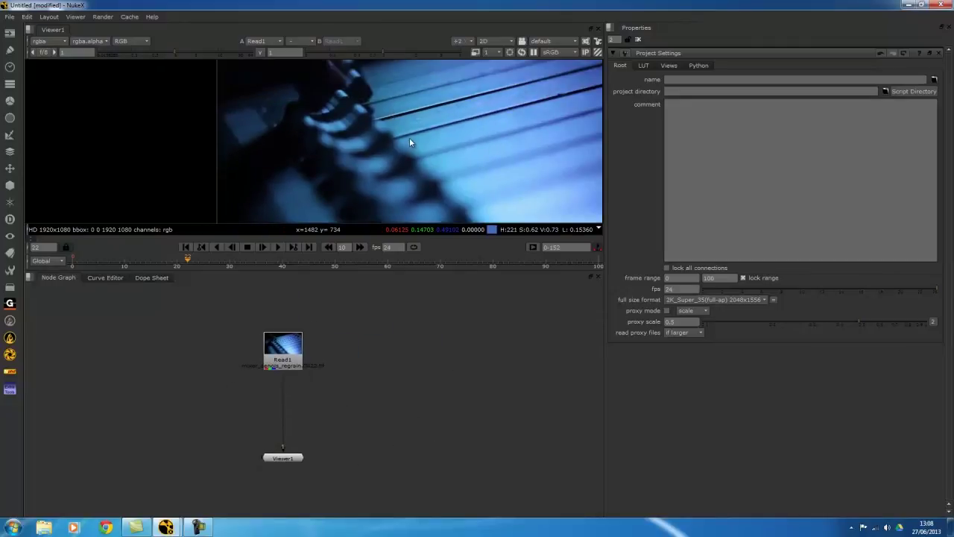
Pan left and right around the close-up fader footage, opening and dismissing the viewer menu
{"action": "middle_click_drag", "start_coordinate": [427, 145], "coordinate": [320, 153]}
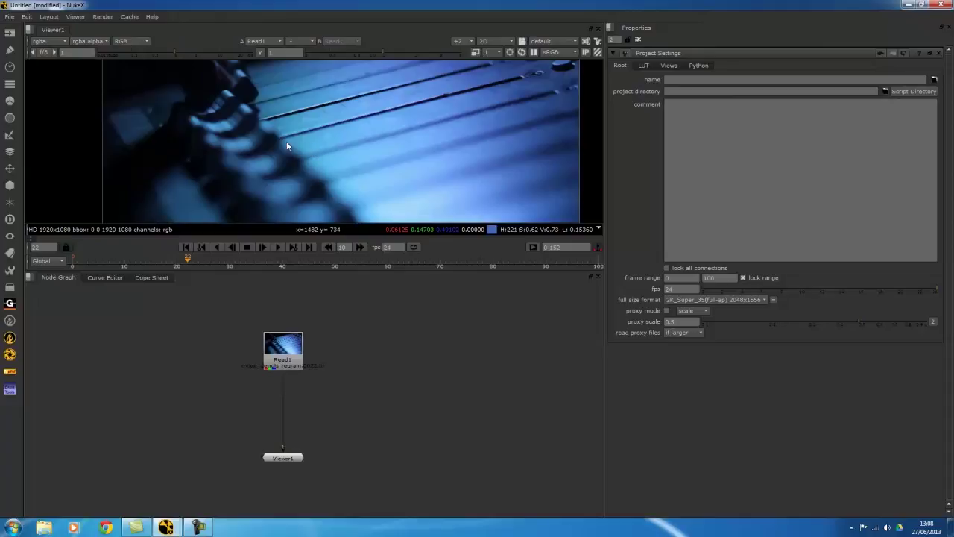
{"action": "mouse_move", "coordinate": [294, 139]}
{"action": "middle_mouse_down"}
{"action": "mouse_move", "coordinate": [280, 148]}
{"action": "mouse_move", "coordinate": [437, 135]}
{"action": "mouse_move", "coordinate": [454, 143]}
{"action": "mouse_move", "coordinate": [297, 132]}
{"action": "mouse_move", "coordinate": [298, 149]}
{"action": "middle_mouse_up"}
{"action": "middle_click_drag", "start_coordinate": [276, 372], "coordinate": [191, 370]}
{"action": "middle_click_drag", "start_coordinate": [306, 163], "coordinate": [331, 151]}
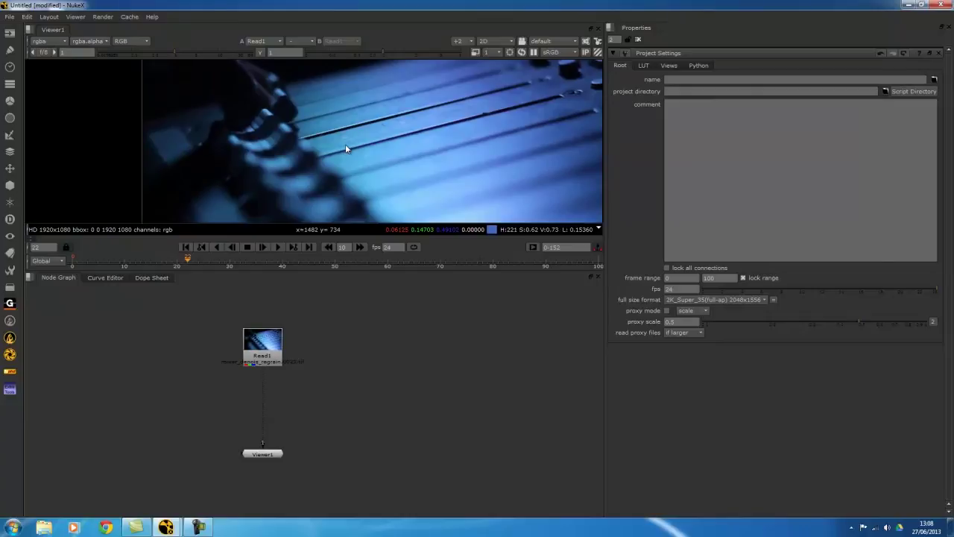
{"action": "right_click", "coordinate": [342, 139]}
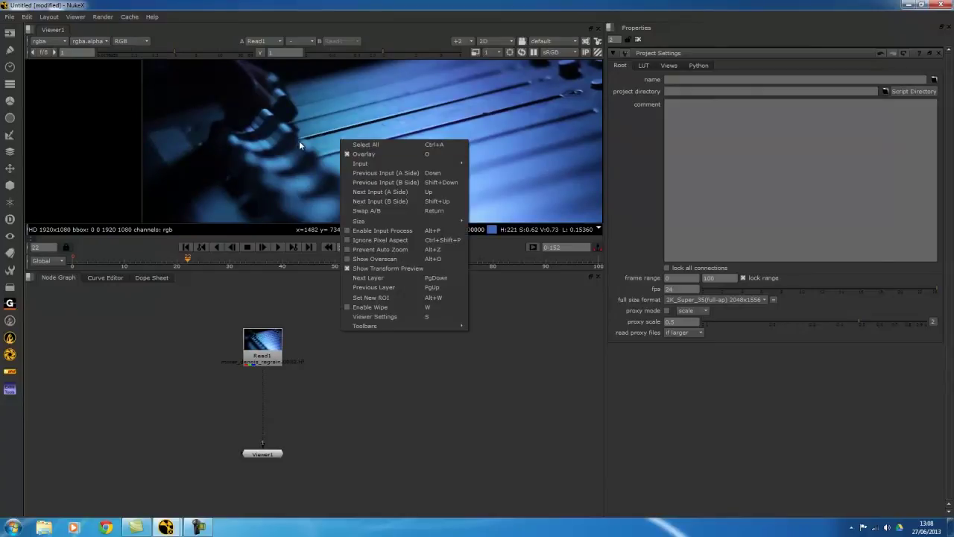
{"action": "left_click", "coordinate": [284, 179]}
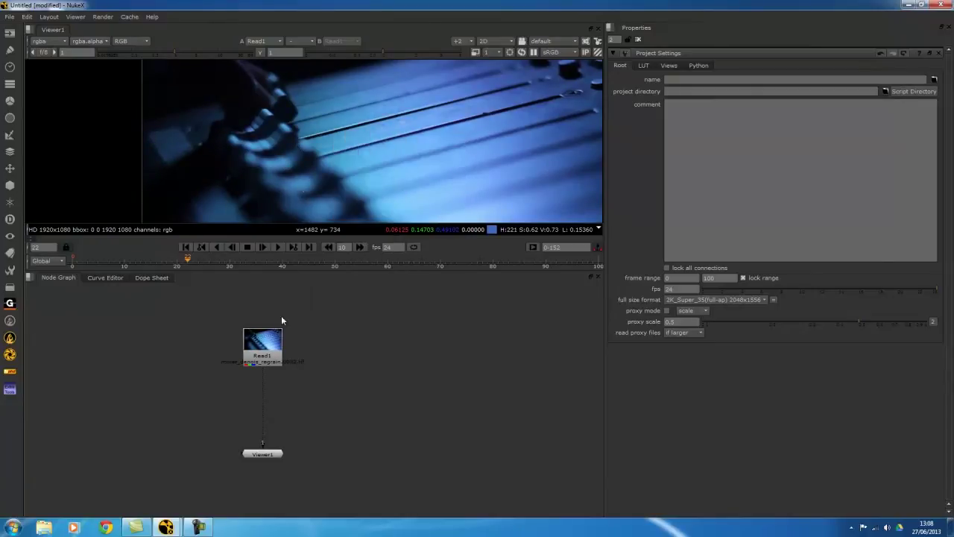
Pan the node graph right and zoom it out and in repeatedly to frame the nodes
{"action": "middle_click_drag", "start_coordinate": [307, 353], "coordinate": [365, 353]}
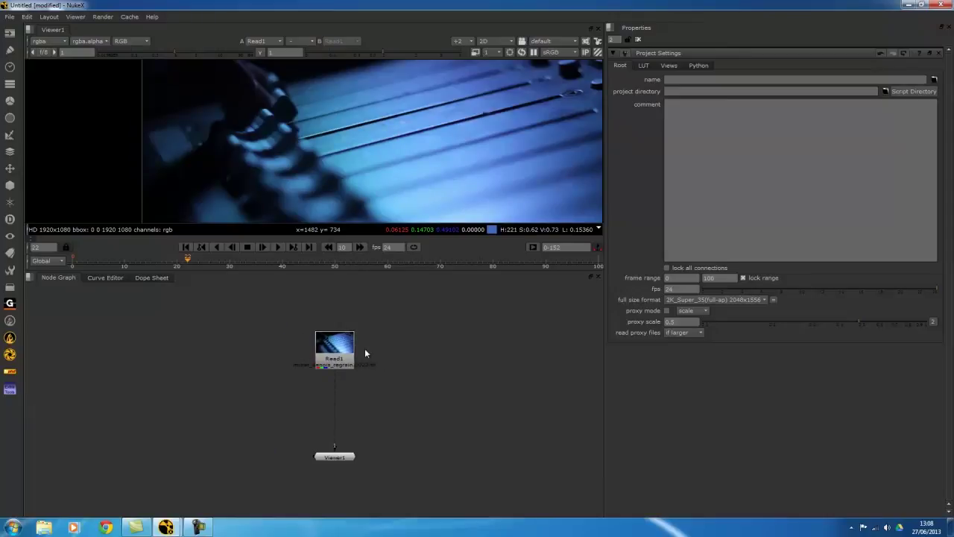
{"action": "scroll", "coordinate": [395, 363], "scroll_direction": "down", "scroll_amount": 2}
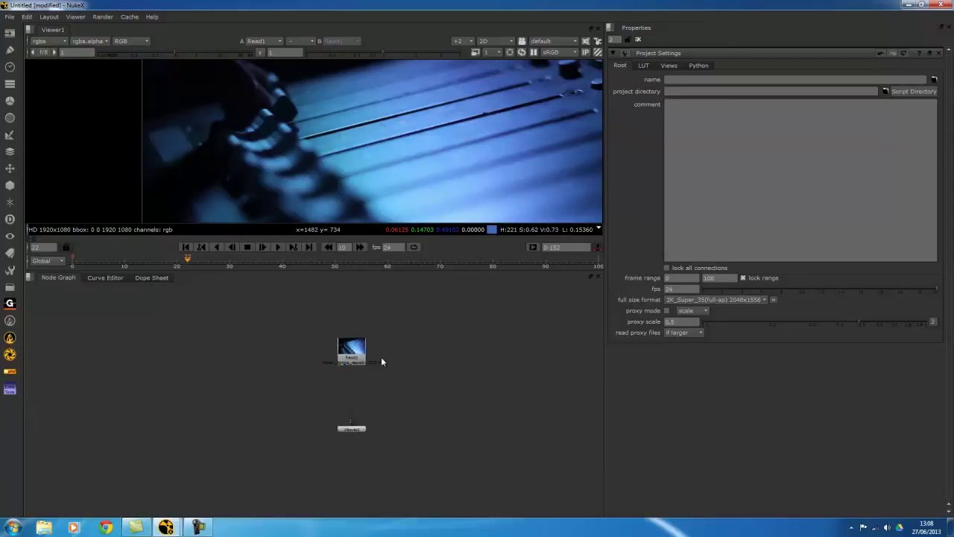
{"action": "scroll", "coordinate": [383, 358], "scroll_direction": "up", "scroll_amount": 2}
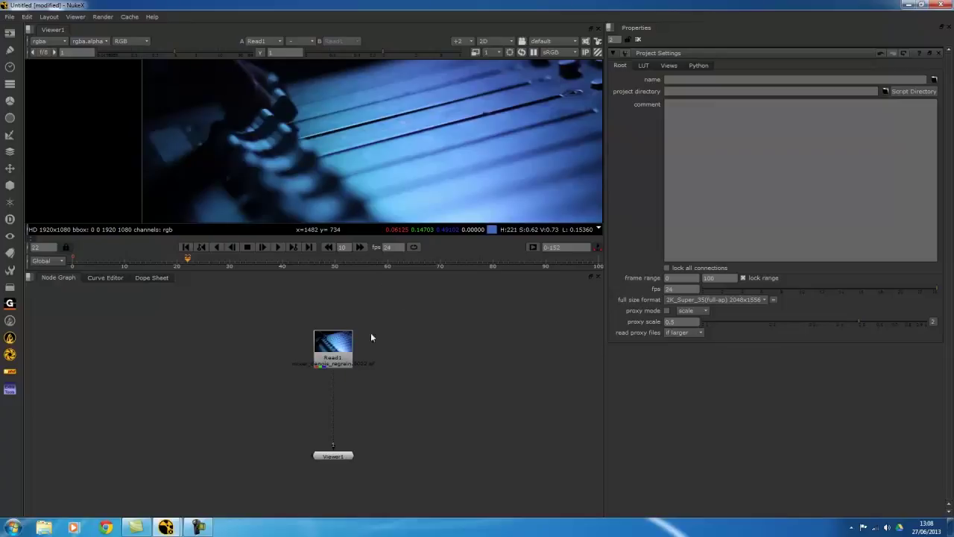
{"action": "middle_click_drag", "start_coordinate": [366, 317], "coordinate": [383, 319]}
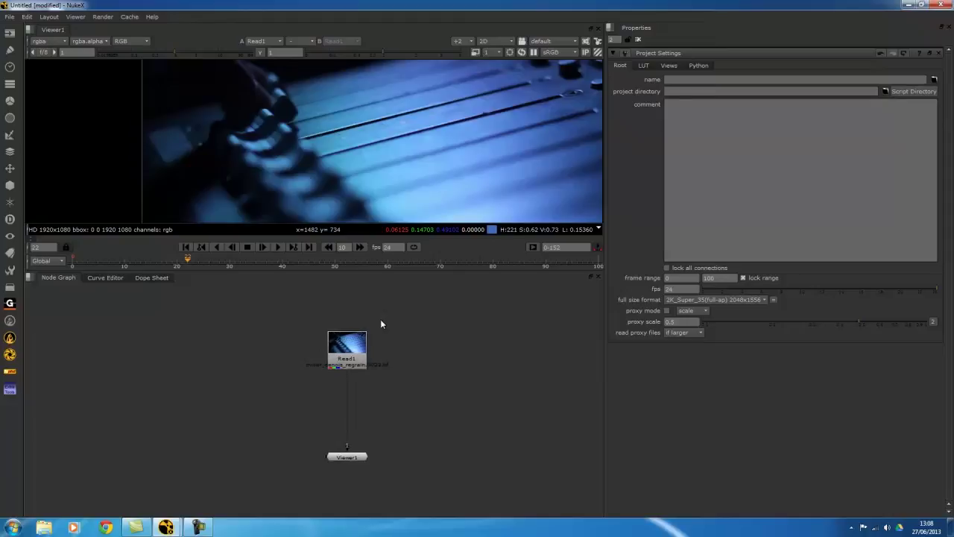
{"action": "scroll", "coordinate": [379, 324], "scroll_direction": "down", "scroll_amount": 1}
{"action": "scroll", "coordinate": [384, 313], "scroll_direction": "up", "scroll_amount": 5}
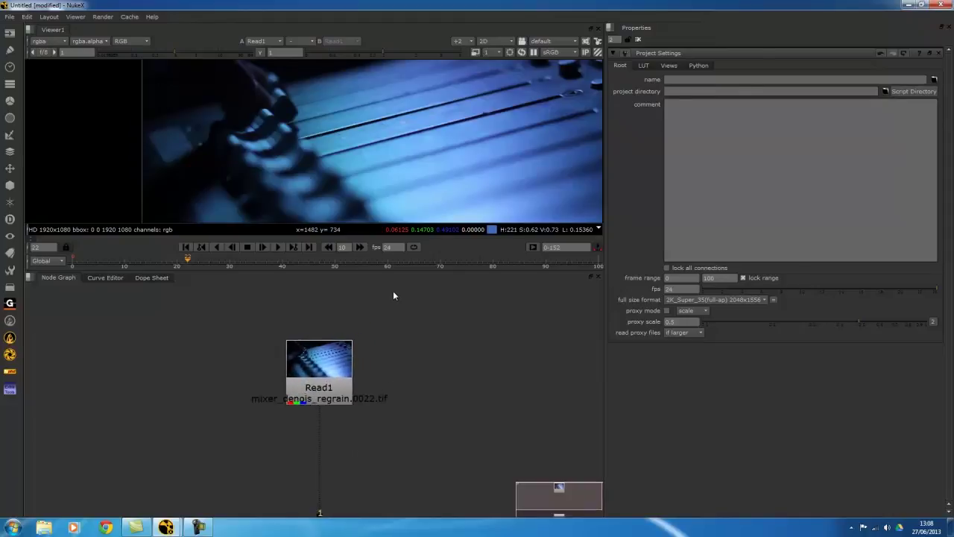
{"action": "scroll", "coordinate": [390, 328], "scroll_direction": "down", "scroll_amount": 4}
{"action": "scroll", "coordinate": [395, 402], "scroll_direction": "up", "scroll_amount": 5}
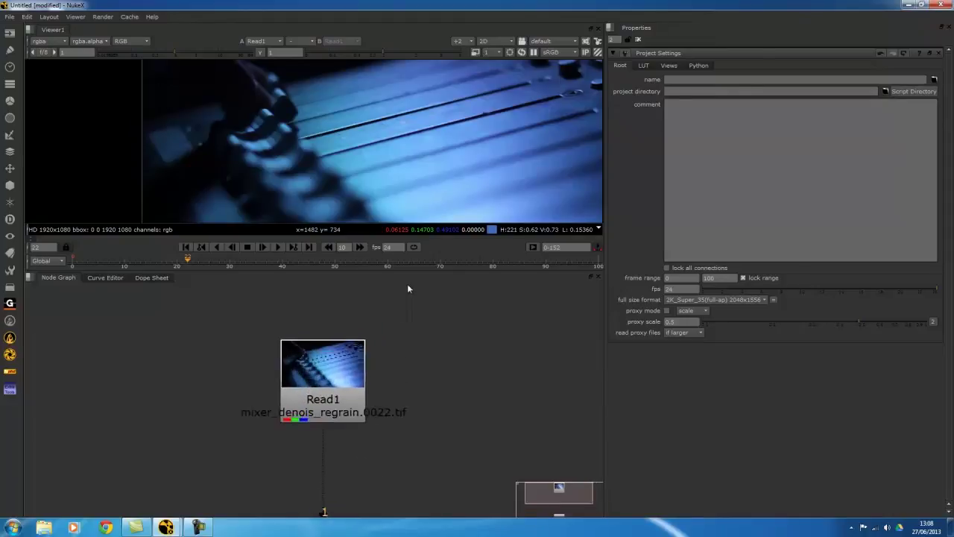
{"action": "scroll", "coordinate": [403, 305], "scroll_direction": "down", "scroll_amount": 4}
{"action": "scroll", "coordinate": [392, 351], "scroll_direction": "up", "scroll_amount": 3}
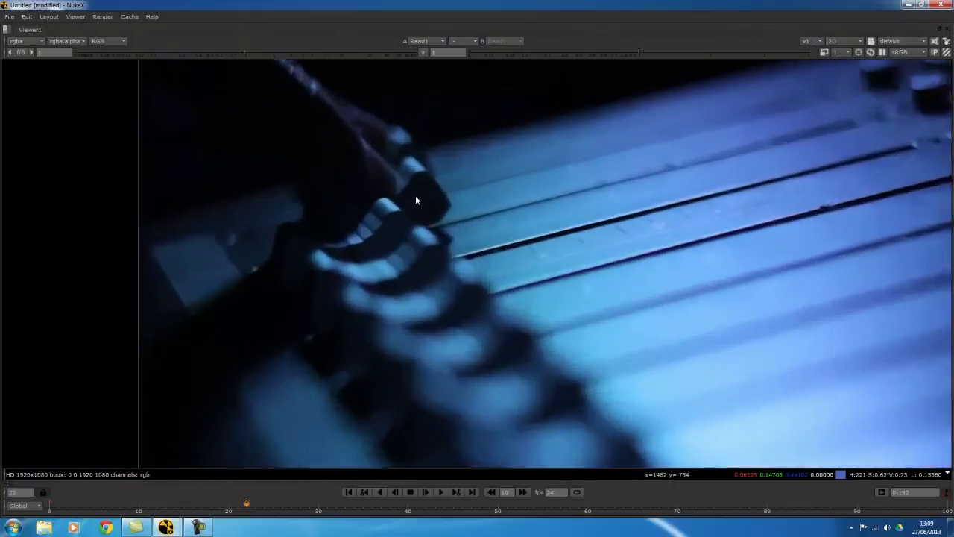
Add a Roto node and zoom into the mixer footage
{"action": "scroll", "coordinate": [429, 194], "scroll_direction": "down", "scroll_amount": 5}
{"action": "key", "text": "space"}
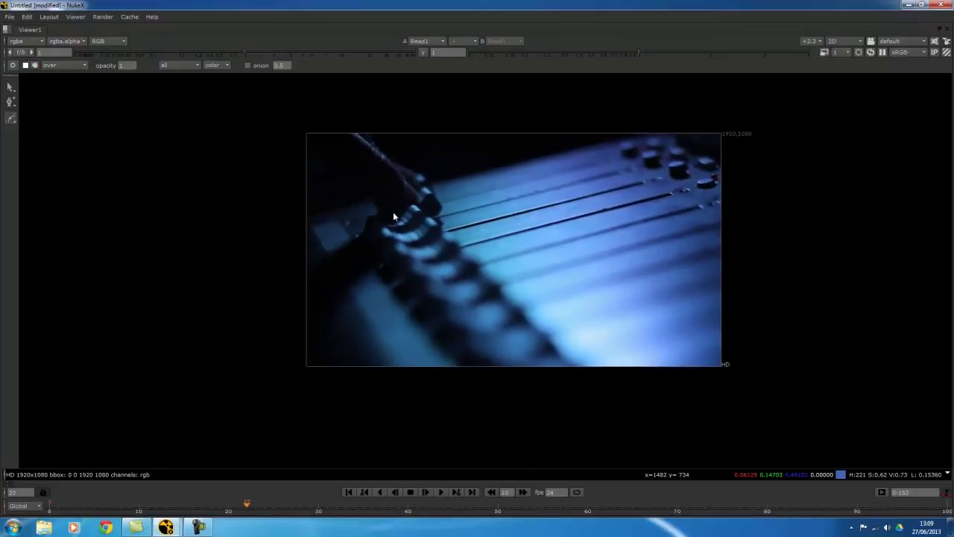
{"action": "scroll", "coordinate": [393, 211], "scroll_direction": "up", "scroll_amount": 3}
{"action": "scroll", "coordinate": [401, 197], "scroll_direction": "up", "scroll_amount": 4}
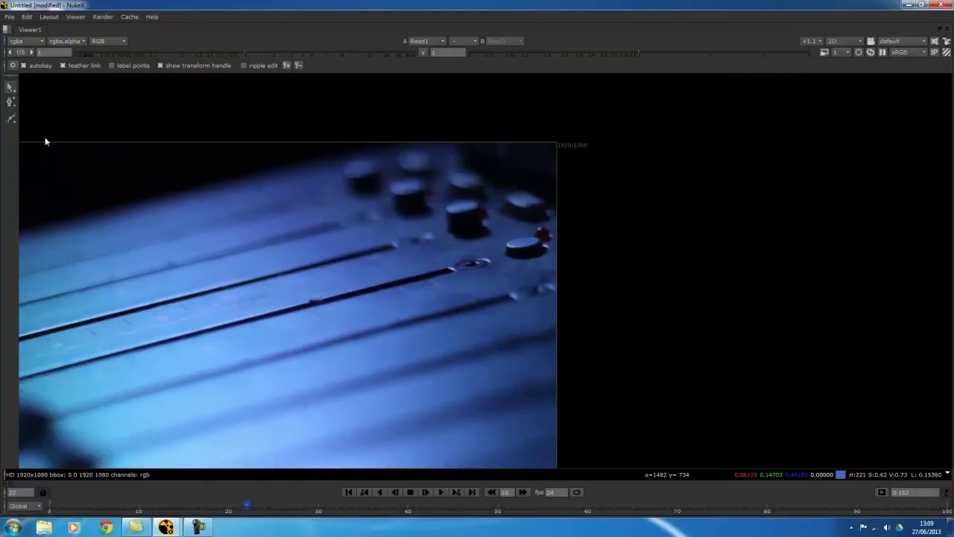
Draw a Bezier shape around the mixer knob, then zoom back out
{"action": "left_click", "coordinate": [11, 121]}
{"action": "scroll", "coordinate": [505, 180], "scroll_direction": "up", "scroll_amount": 2}
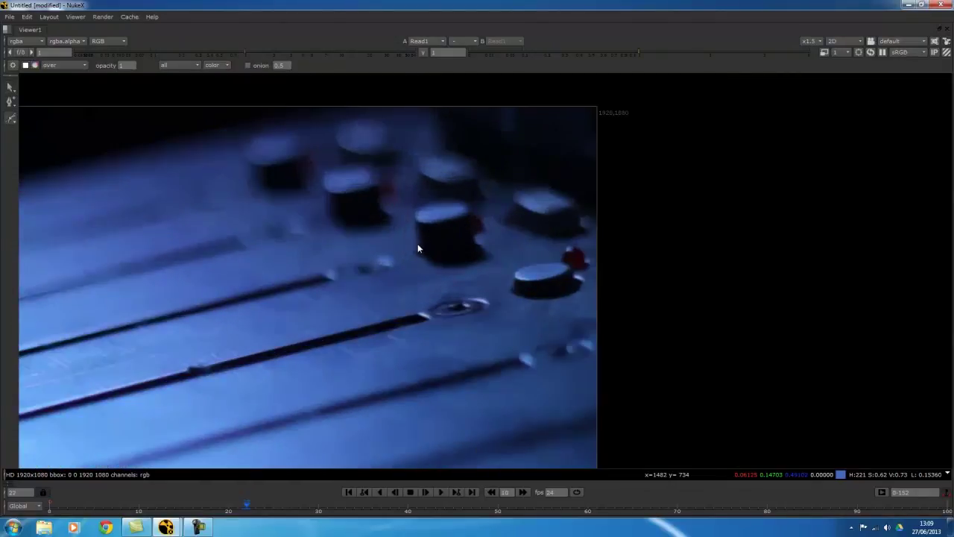
{"action": "left_click", "coordinate": [415, 215]}
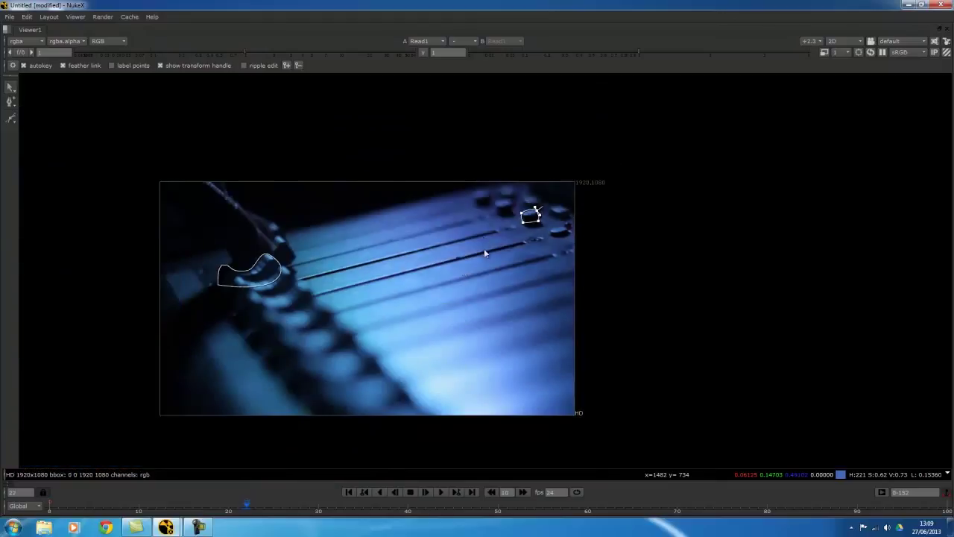
{"action": "scroll", "coordinate": [434, 257], "scroll_direction": "down", "scroll_amount": 3}
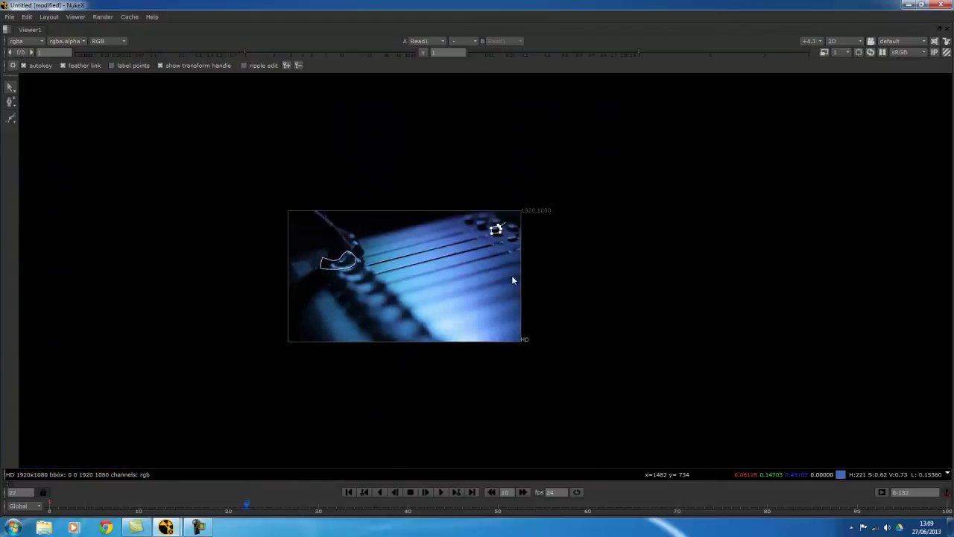
Shift the footage right, restore the node graph and Roto1 properties panels, and zoom into the footage
{"action": "middle_click_drag", "start_coordinate": [425, 299], "coordinate": [482, 290]}
{"action": "key", "text": "space"}
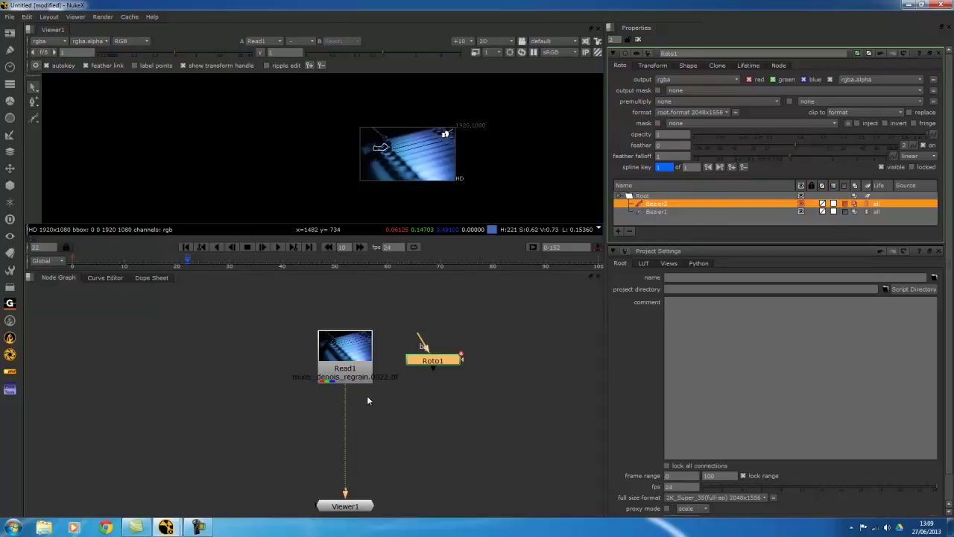
{"action": "scroll", "coordinate": [417, 160], "scroll_direction": "up", "scroll_amount": 5}
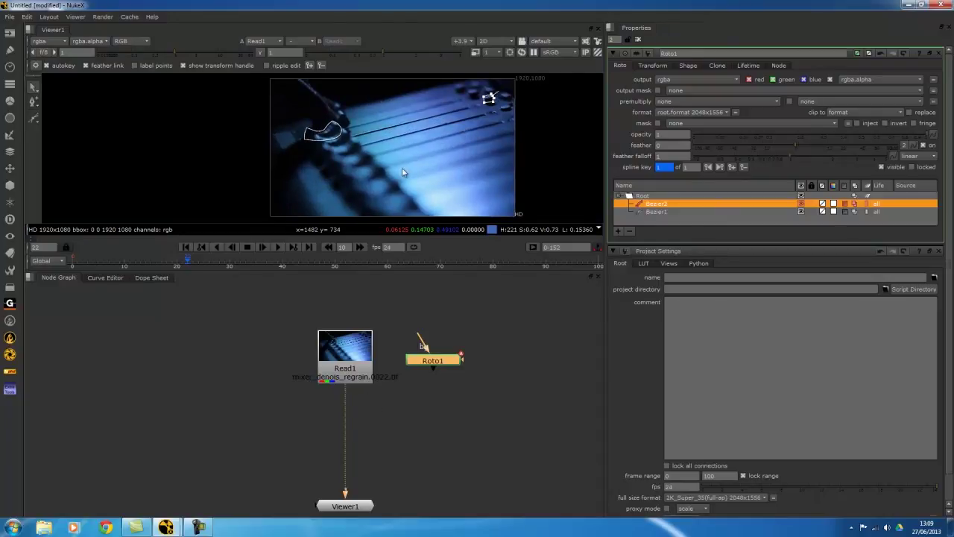